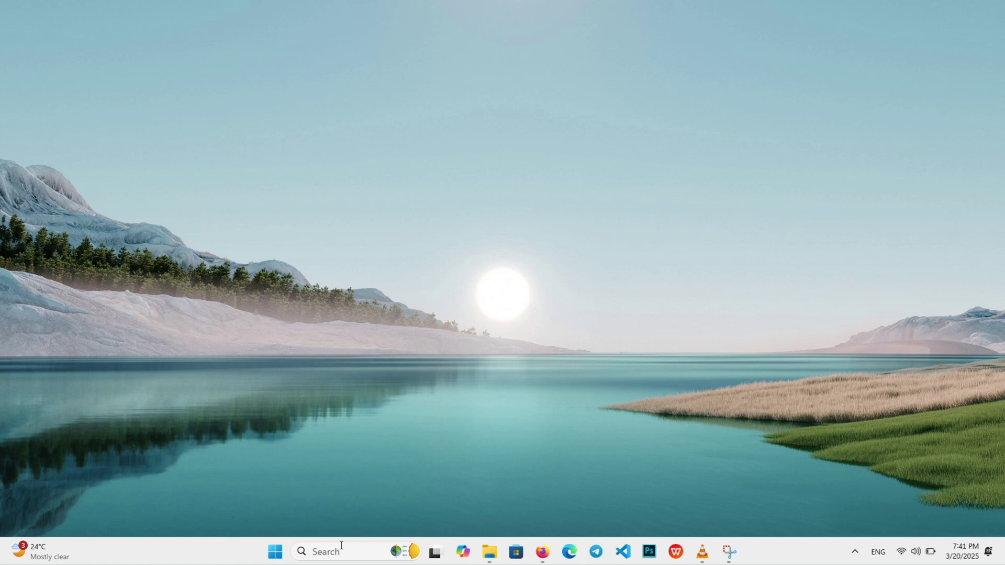
Search Windows for 'reso' and launch Resource Monitor
{"action": "left_click", "coordinate": [341, 551]}
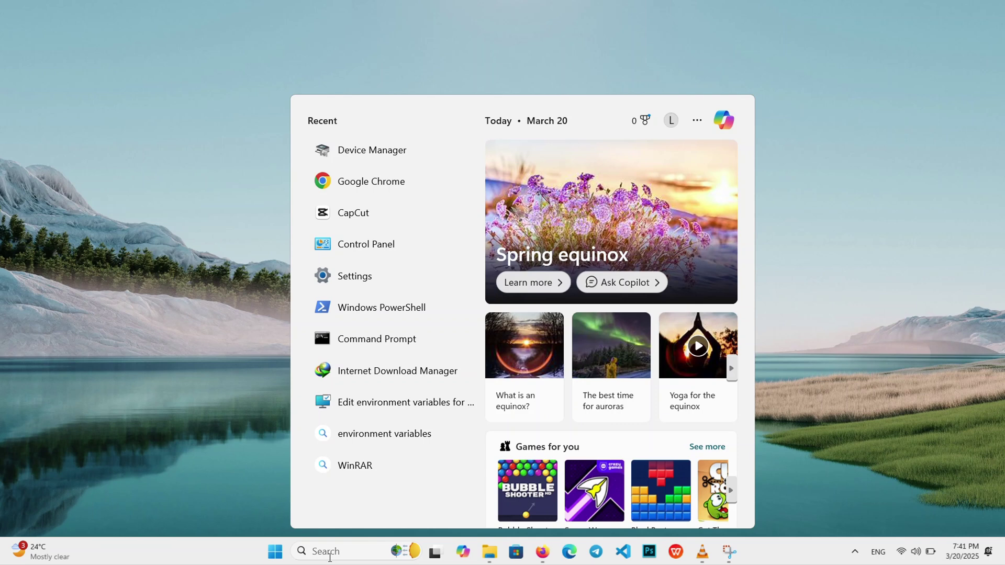
{"action": "type", "text": "resource Monitor"}
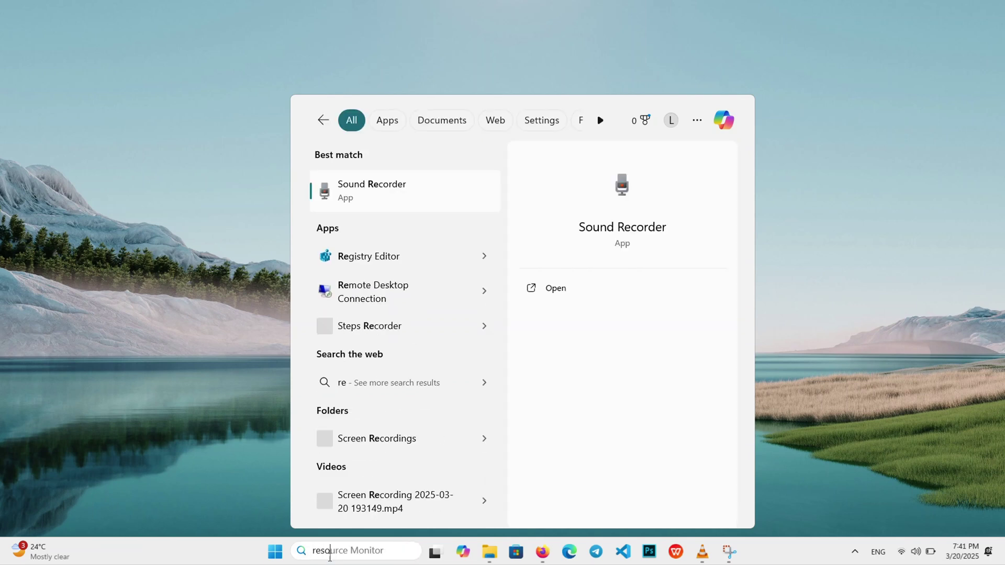
{"action": "type", "text": "o"}
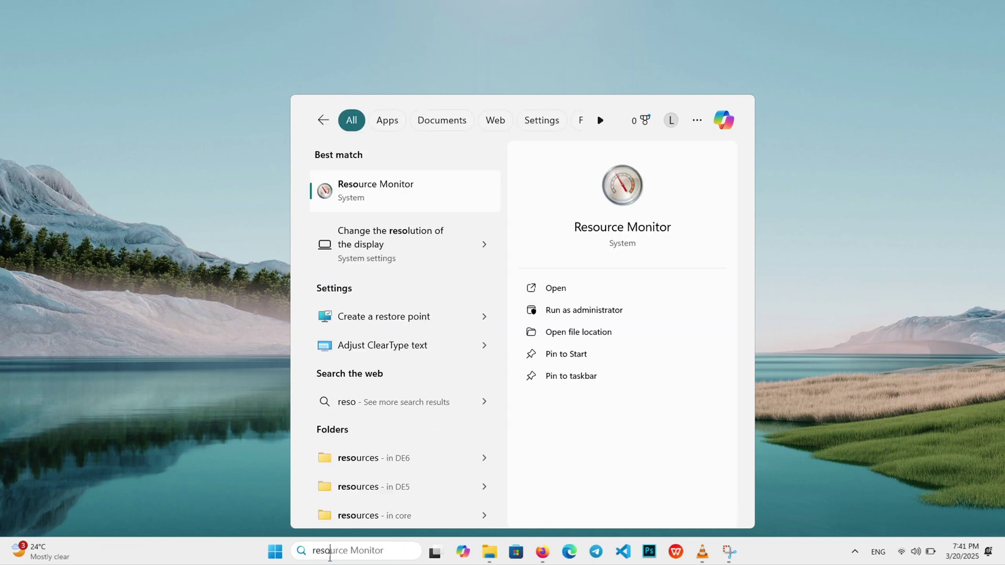
{"action": "key", "text": "Return"}
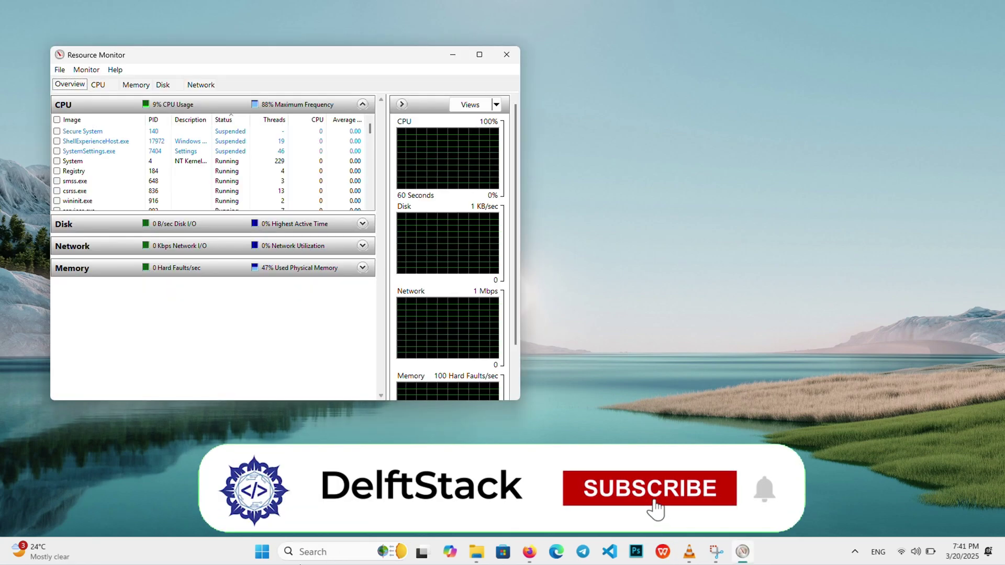
Maximize Resource Monitor, enlarge the CPU process list and select firefox.exe (PID 18352)
{"action": "left_click", "coordinate": [477, 55]}
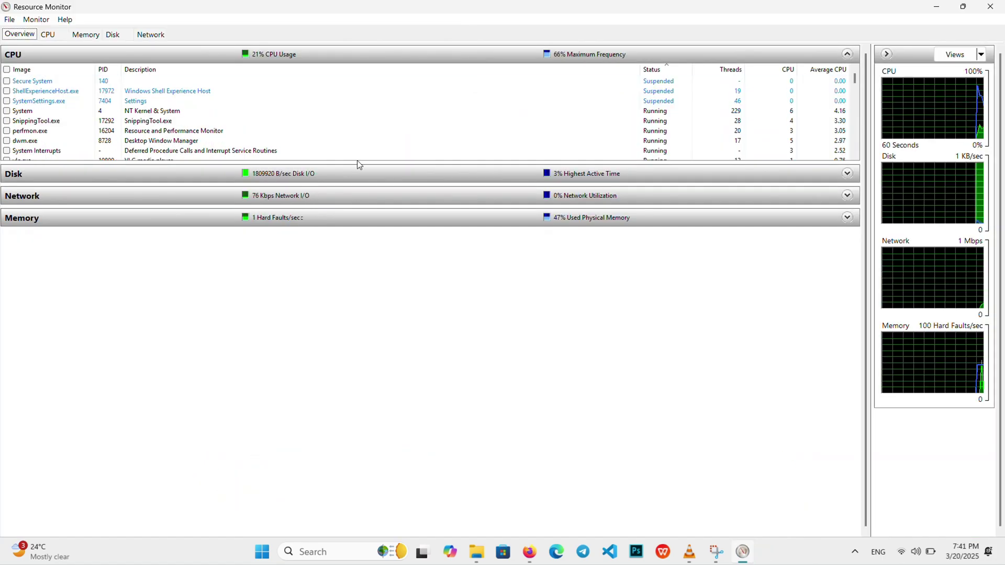
{"action": "left_click_drag", "start_coordinate": [357, 163], "coordinate": [357, 291]}
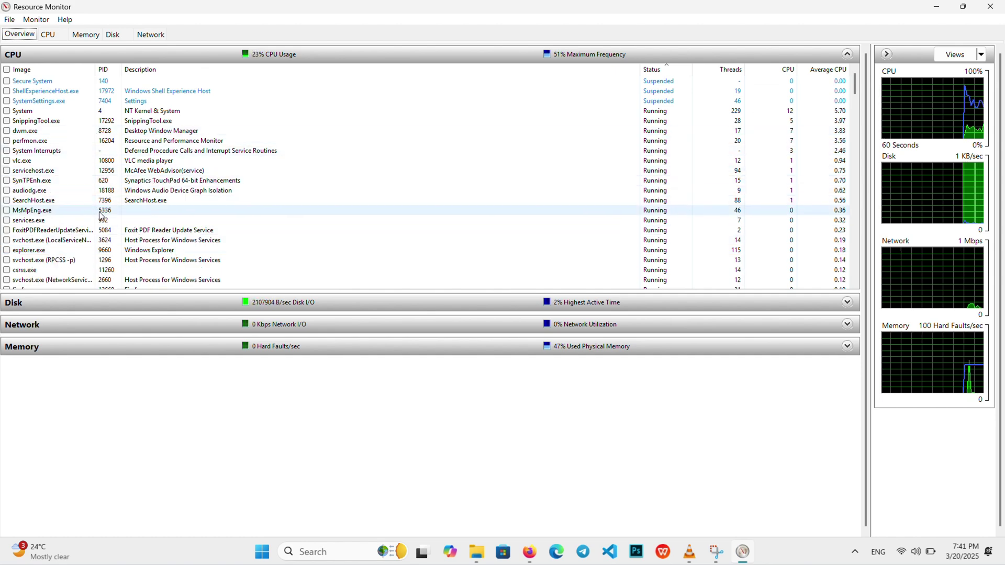
{"action": "scroll", "coordinate": [110, 196], "scroll_direction": "down", "scroll_amount": 1}
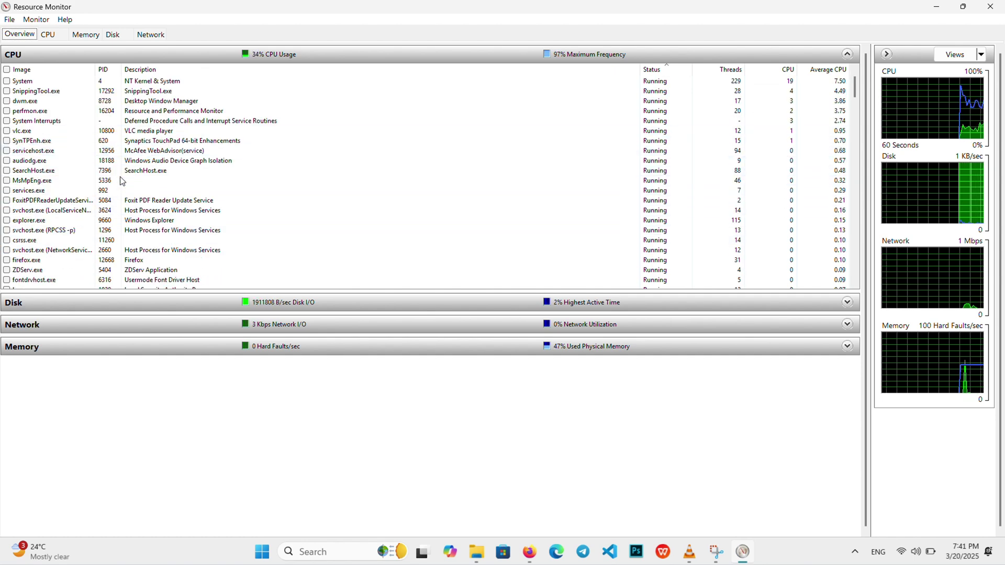
{"action": "scroll", "coordinate": [89, 161], "scroll_direction": "up", "scroll_amount": 1}
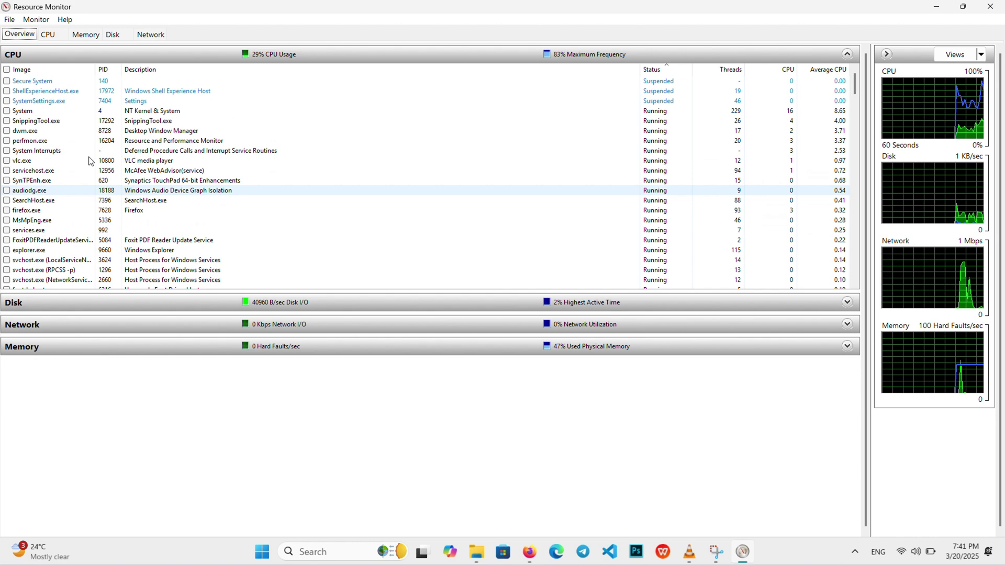
{"action": "scroll", "coordinate": [89, 161], "scroll_direction": "down", "scroll_amount": 1}
{"action": "scroll", "coordinate": [128, 271], "scroll_direction": "down", "scroll_amount": 7}
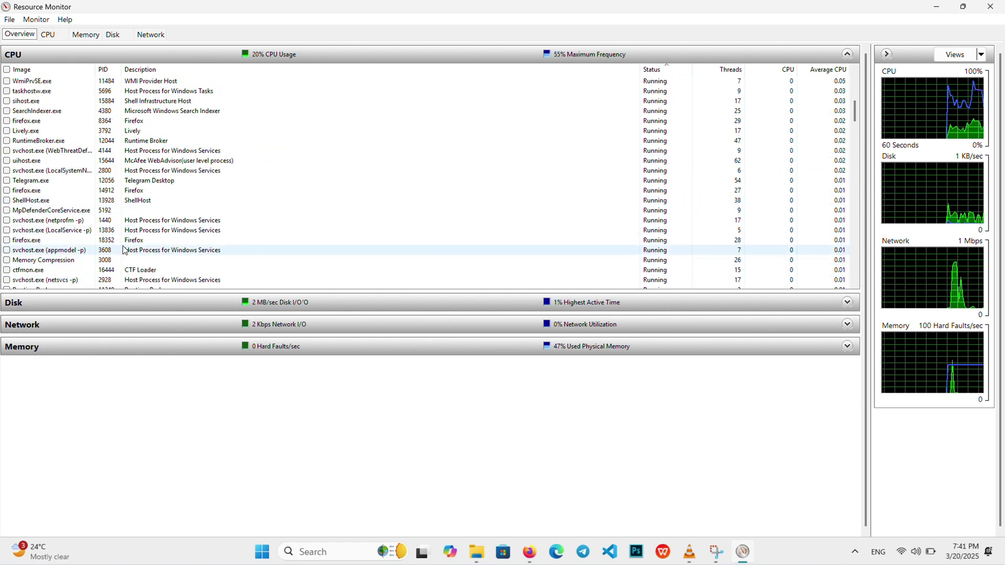
{"action": "left_click", "coordinate": [153, 240]}
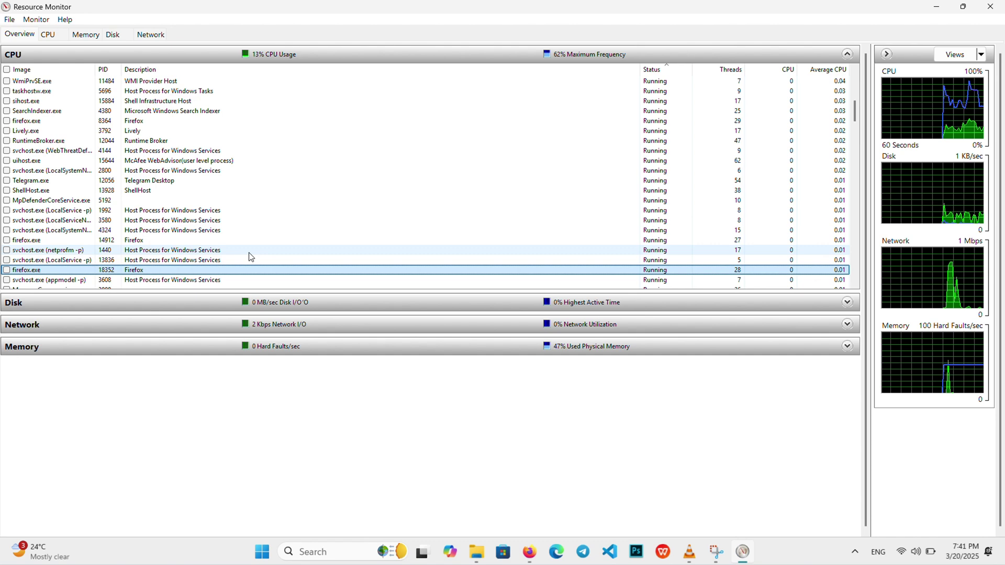
{"action": "scroll", "coordinate": [250, 256], "scroll_direction": "down", "scroll_amount": 4}
{"action": "scroll", "coordinate": [268, 218], "scroll_direction": "down", "scroll_amount": 2}
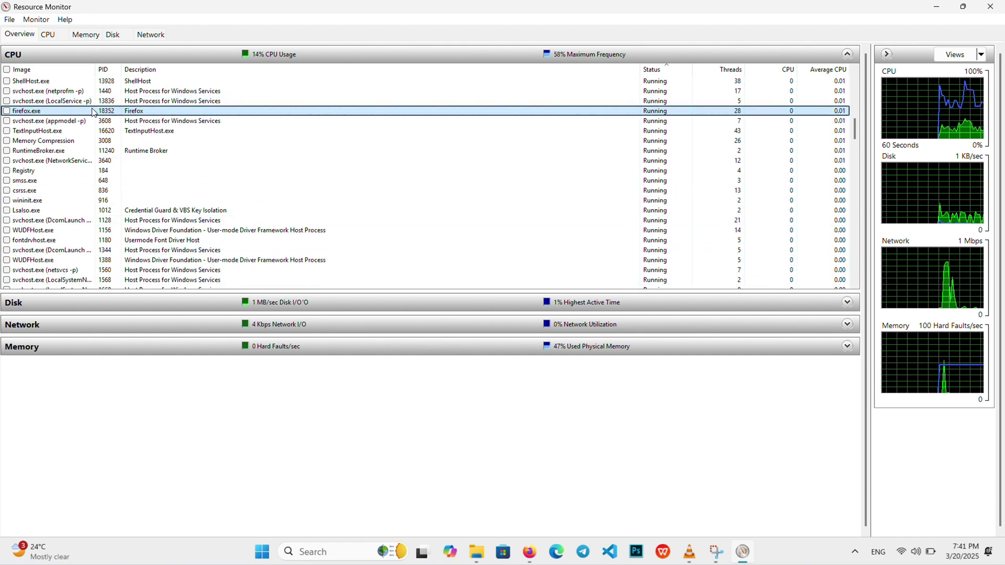
Suspend firefox.exe (PID 18352) from its context menu and confirm the suspension
{"action": "right_click", "coordinate": [91, 111]}
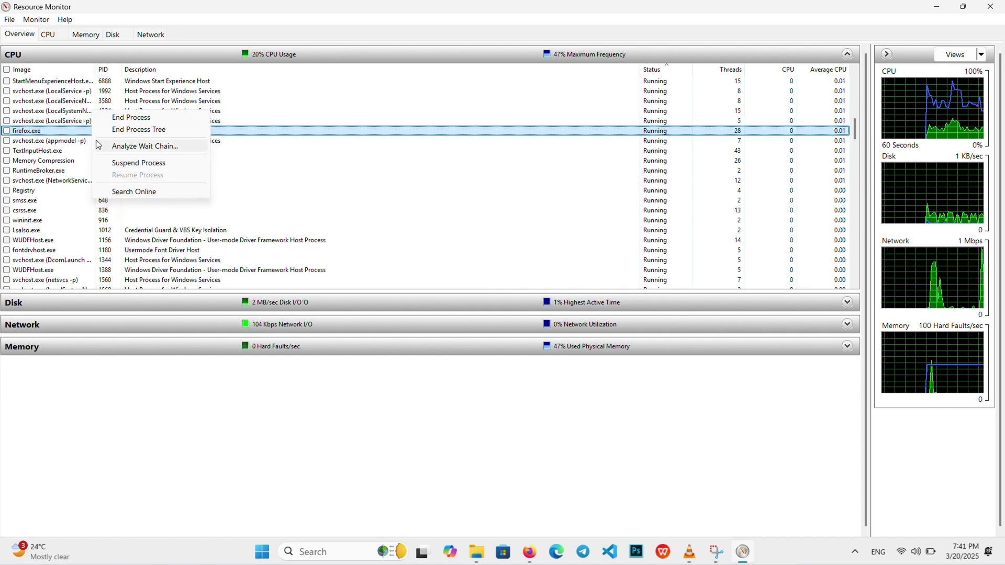
{"action": "left_click", "coordinate": [134, 163]}
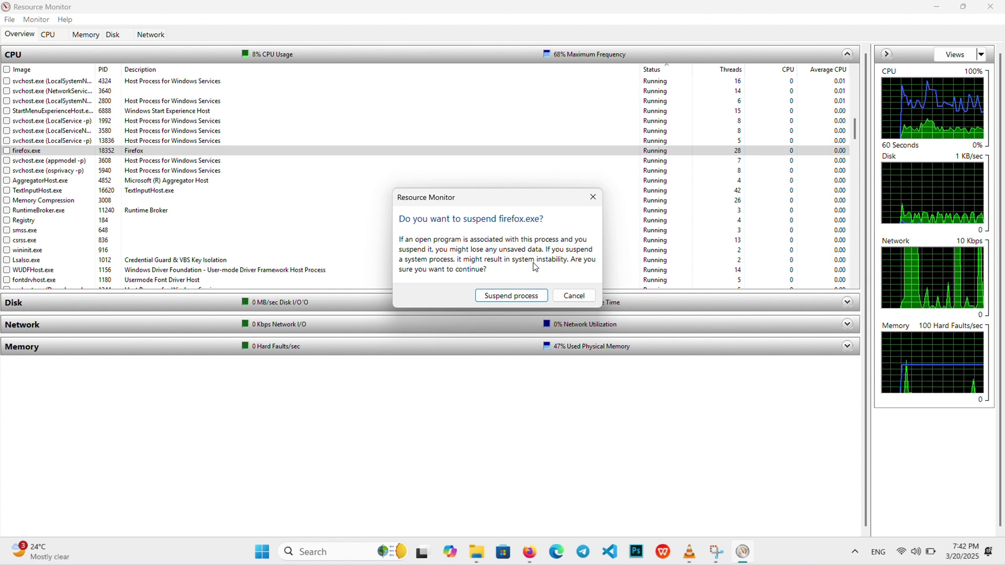
{"action": "left_click", "coordinate": [510, 298]}
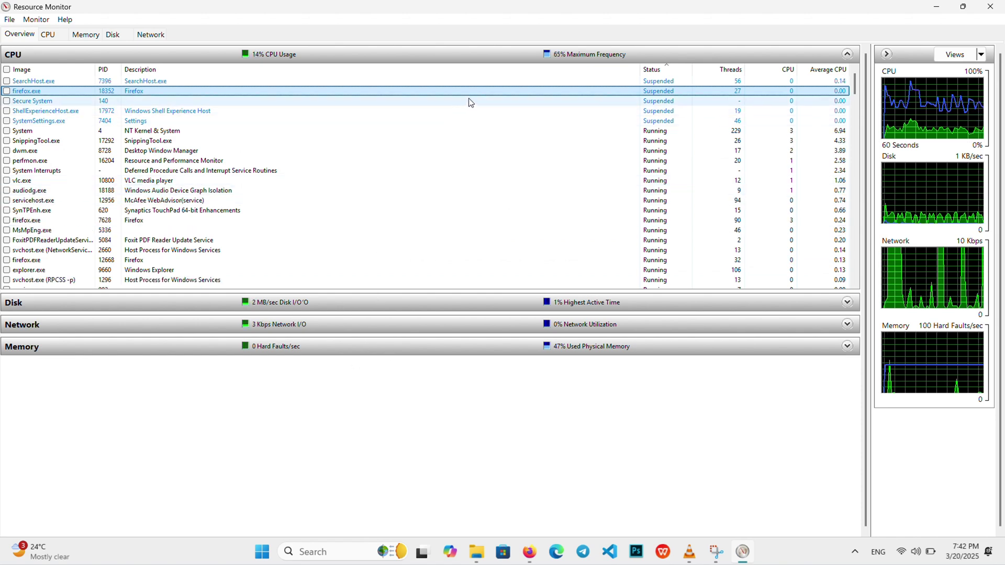
Resume the suspended firefox.exe (PID 18352) from its context menu and confirm
{"action": "right_click", "coordinate": [638, 92]}
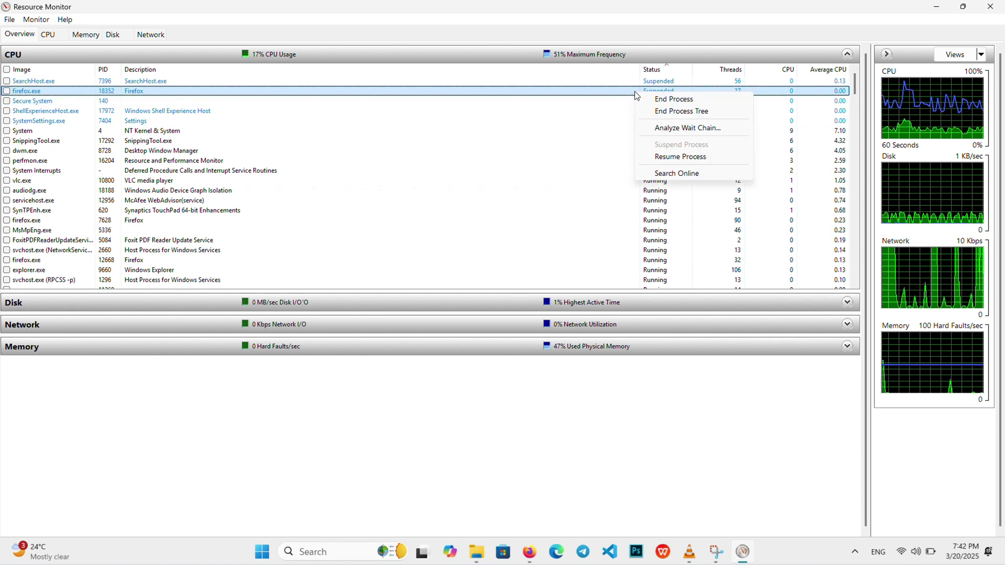
{"action": "left_click", "coordinate": [697, 157]}
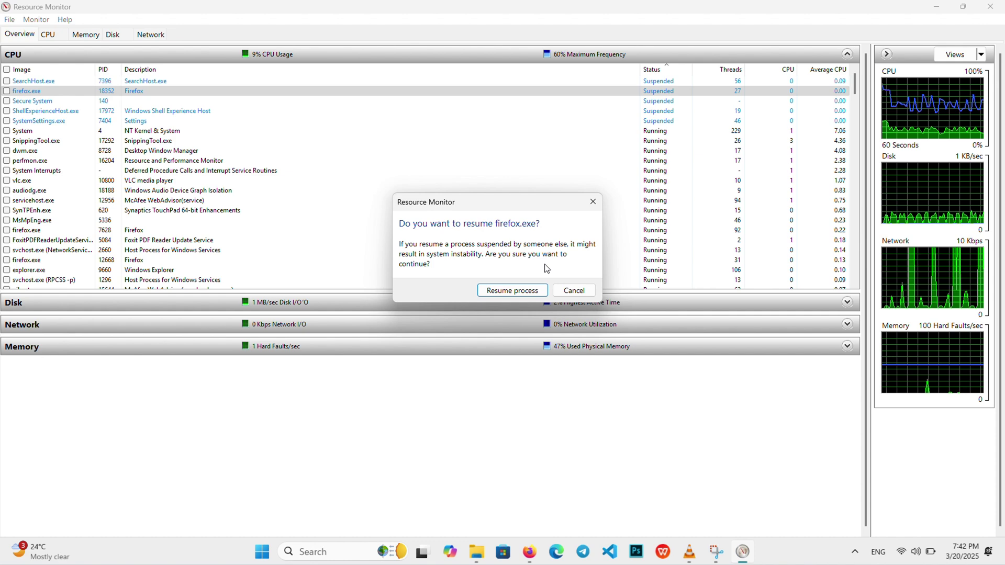
{"action": "left_click", "coordinate": [525, 290]}
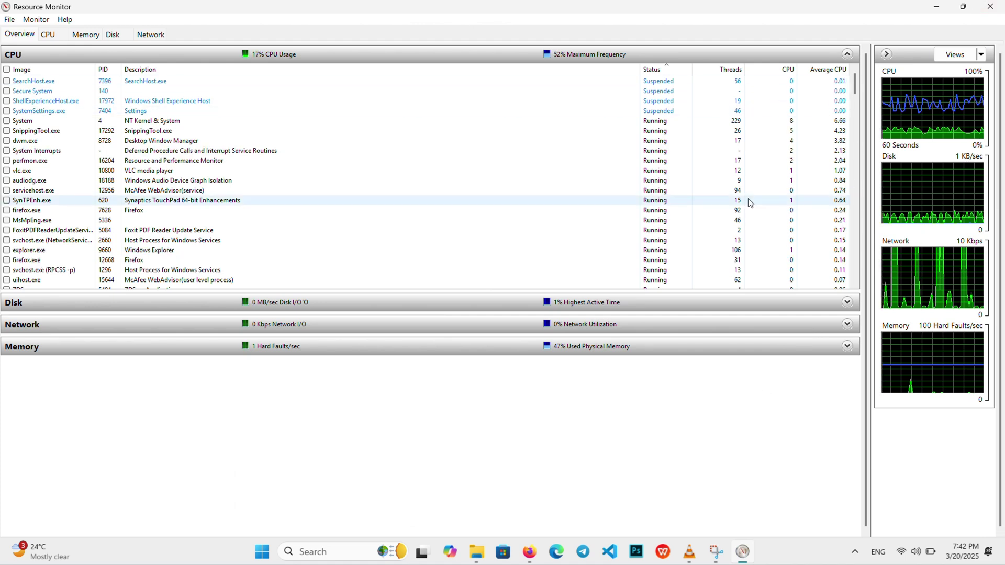
Minimize the Resource Monitor window to reveal the desktop
{"action": "left_click", "coordinate": [935, 7]}
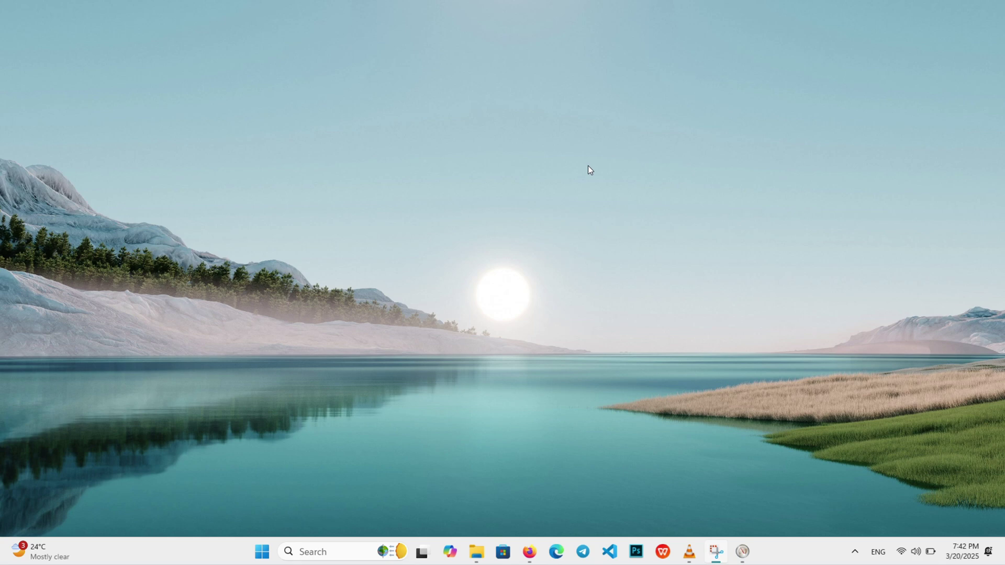